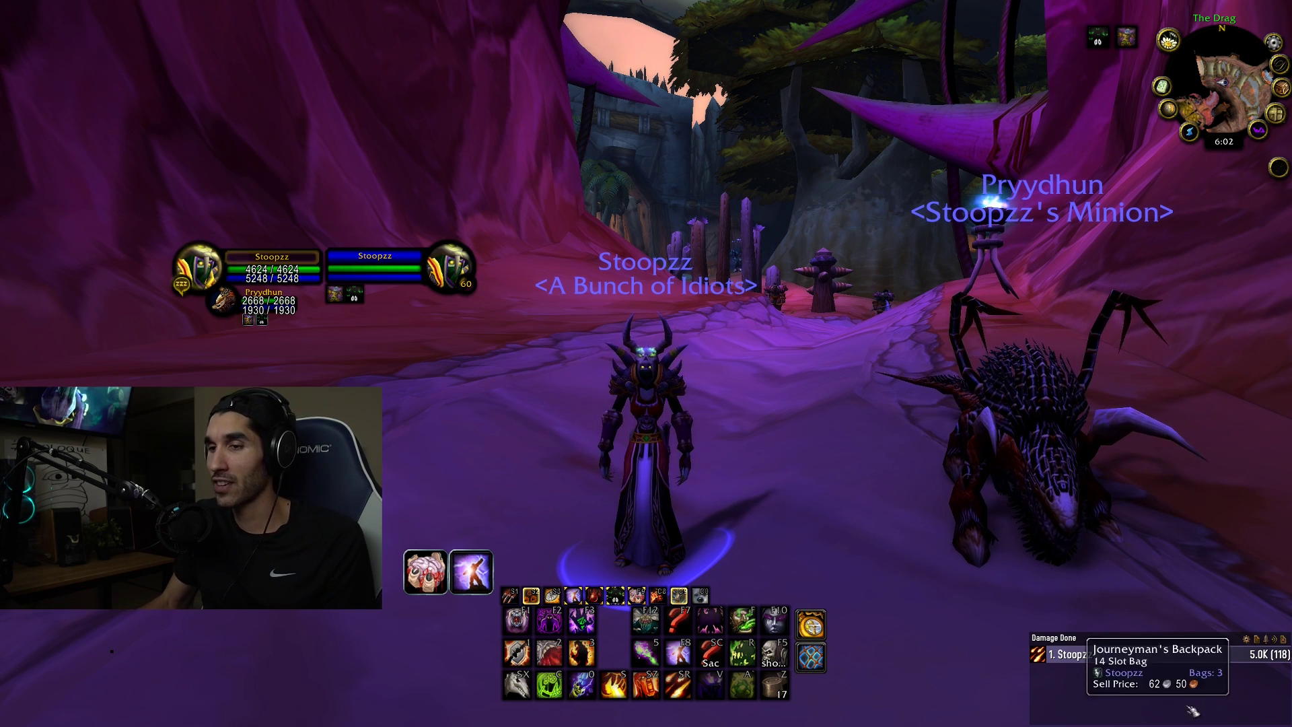
Preview the shift-swapped spell, then target the demon pet with all Dominos bars showing.
key("shift")
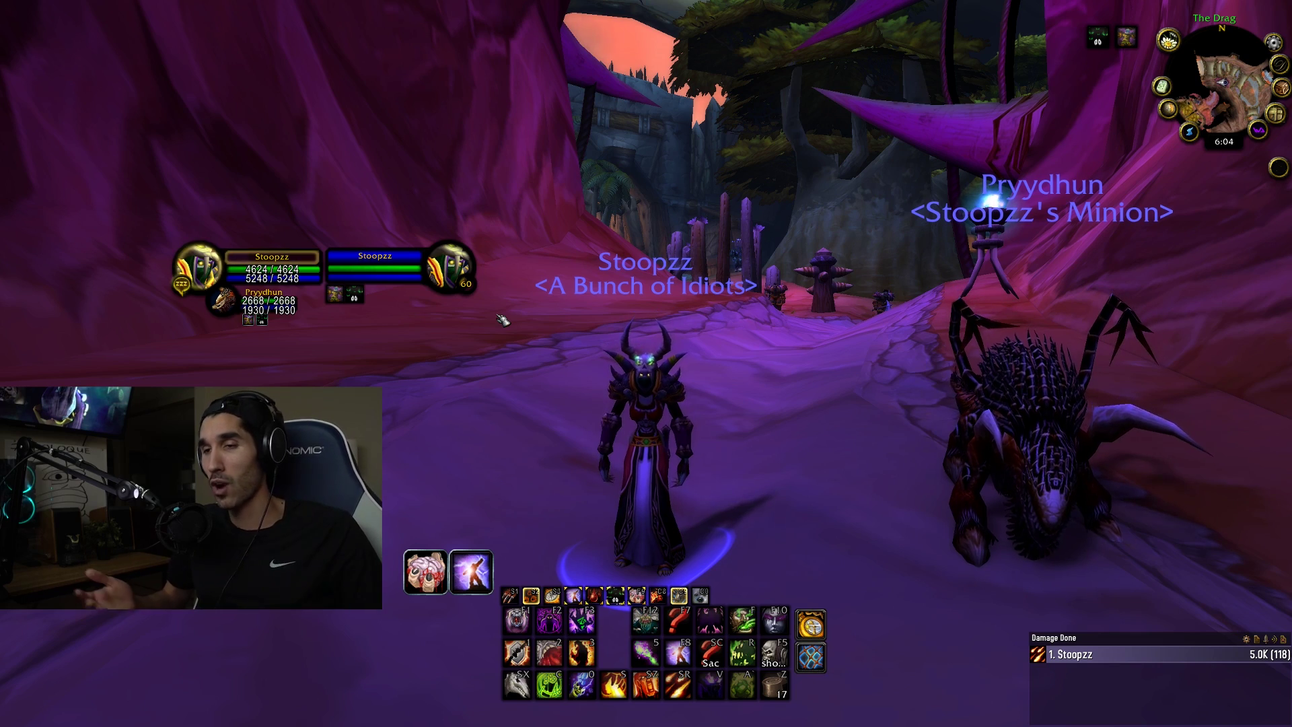
left_click(916, 461)
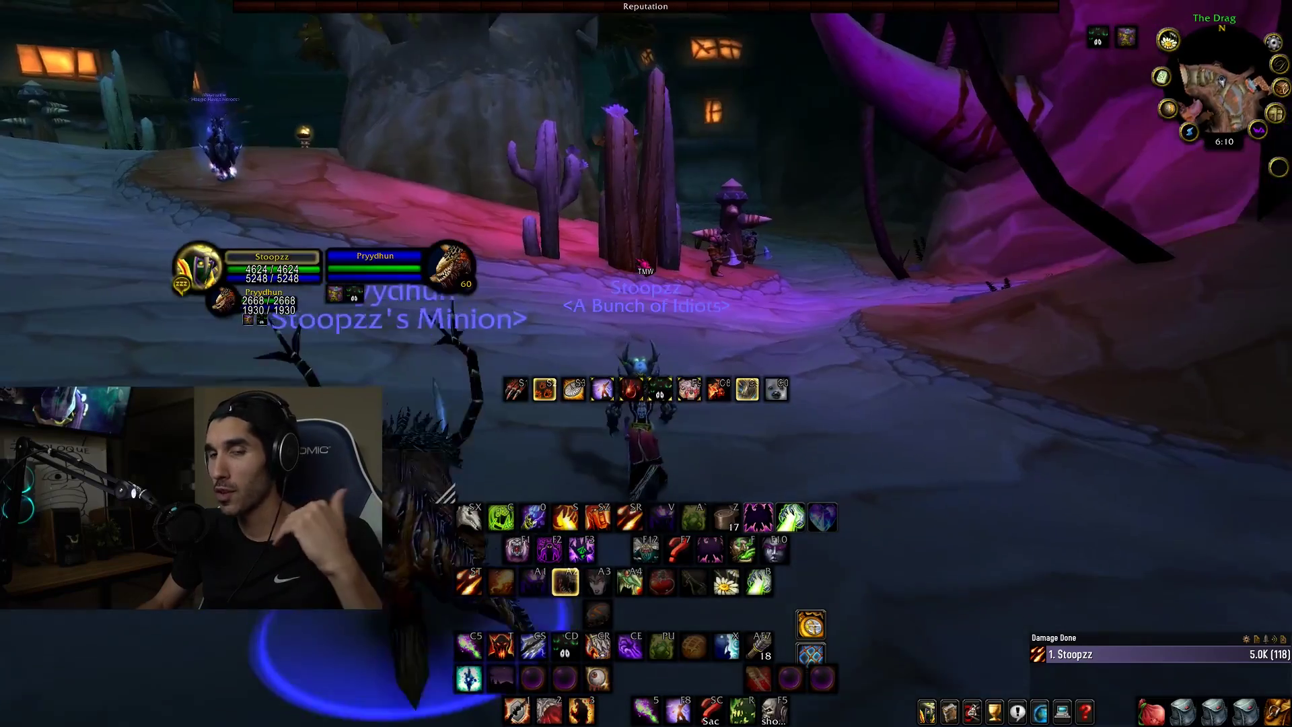
Run up the road past the guards, then enter Dominos configuration mode from the minimap button.
key("d")
key("a")
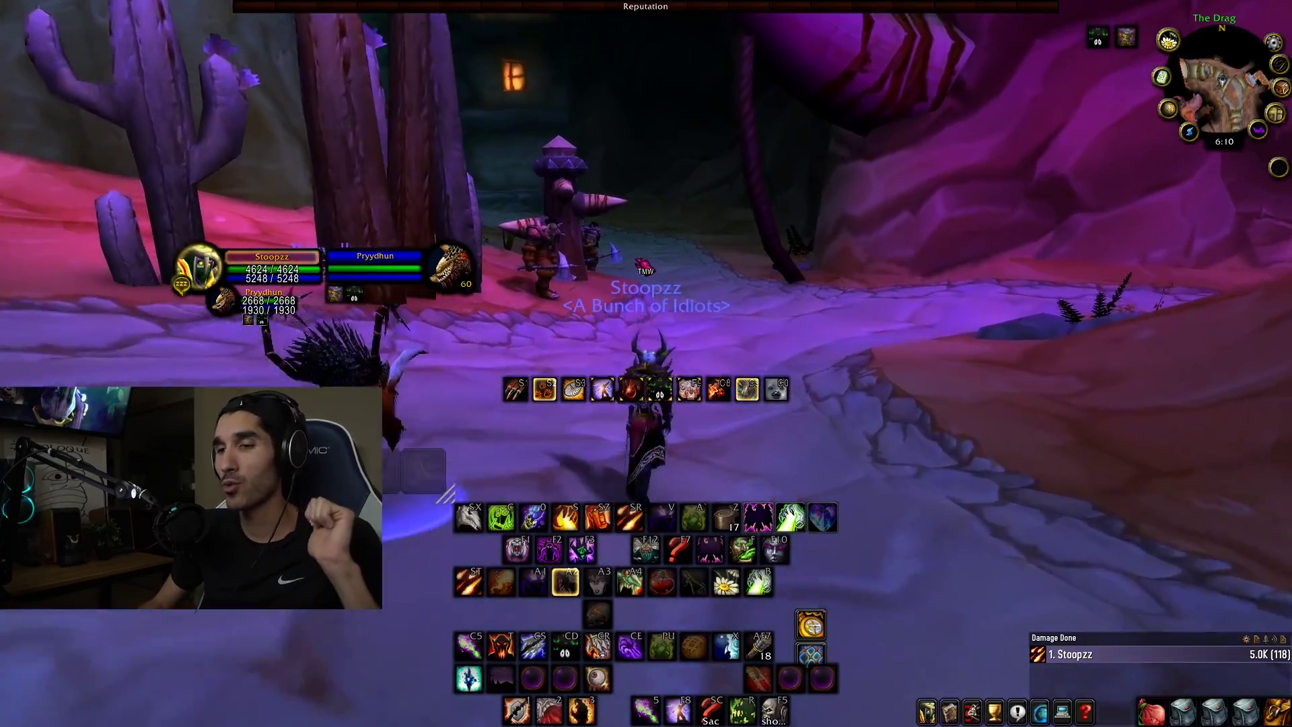
key("a")
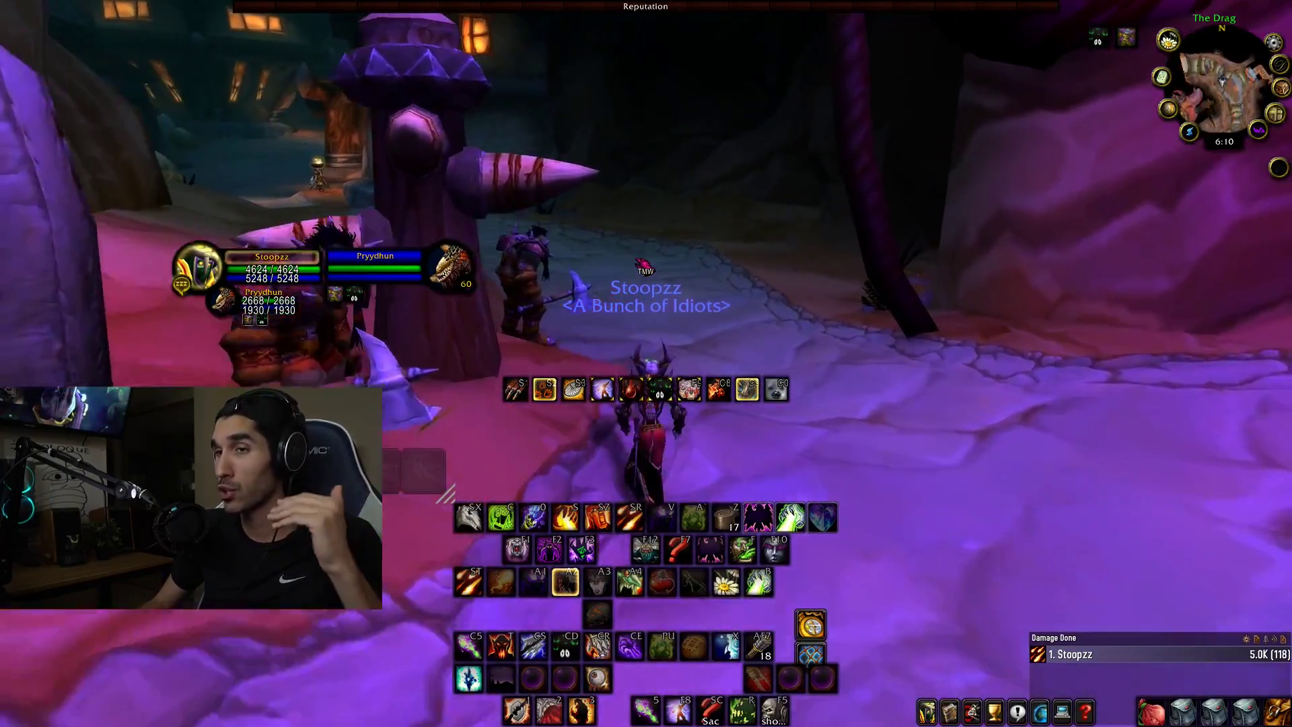
key("a")
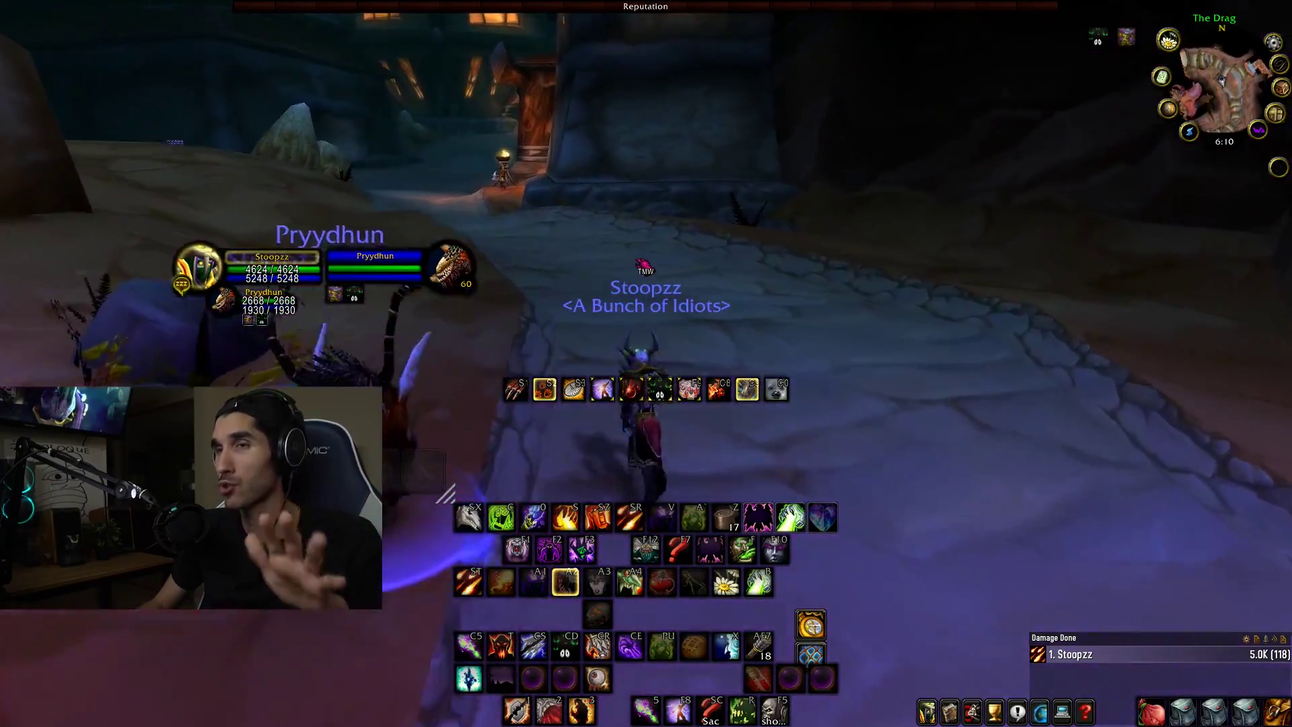
key("a")
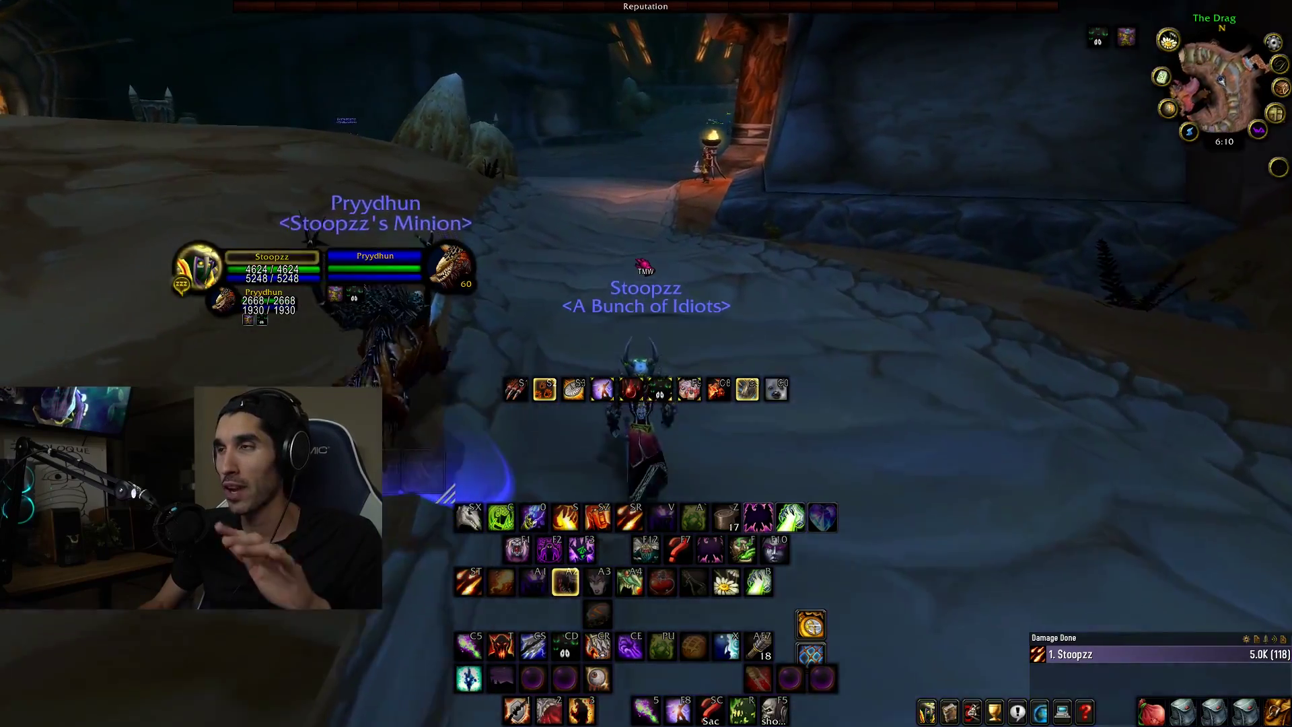
key("a")
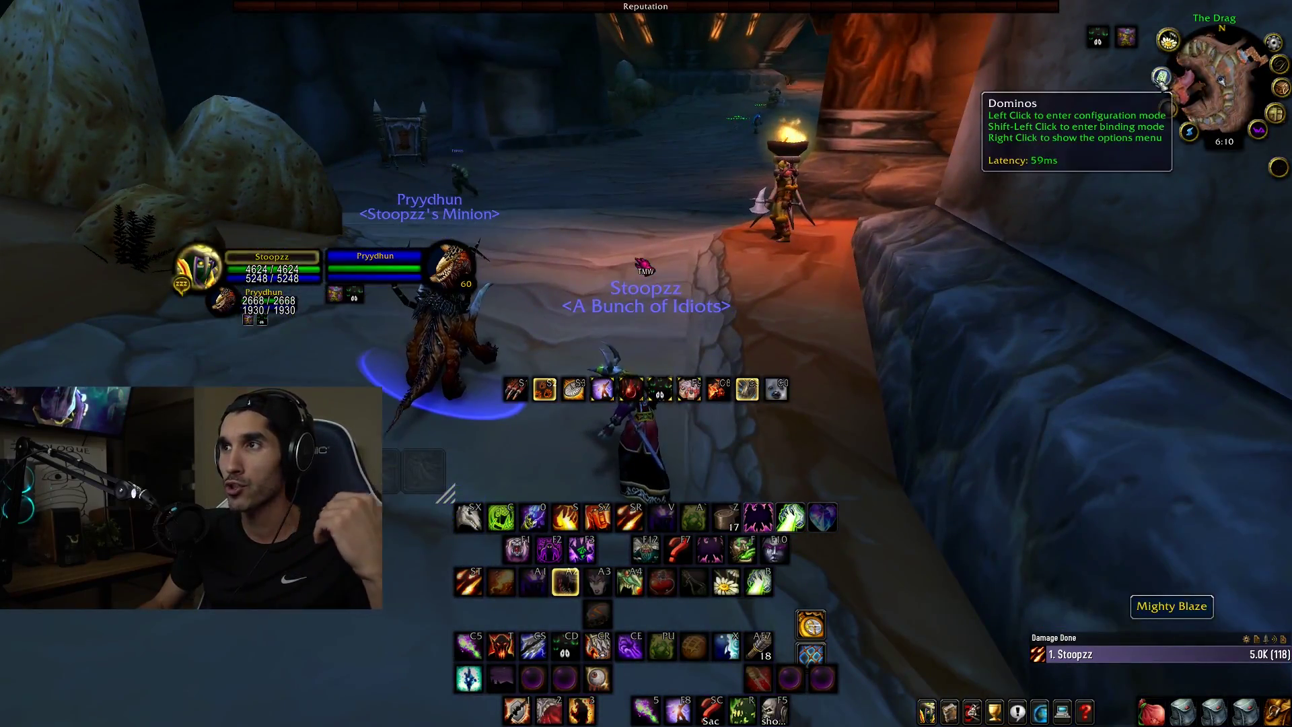
left_click(1161, 77)
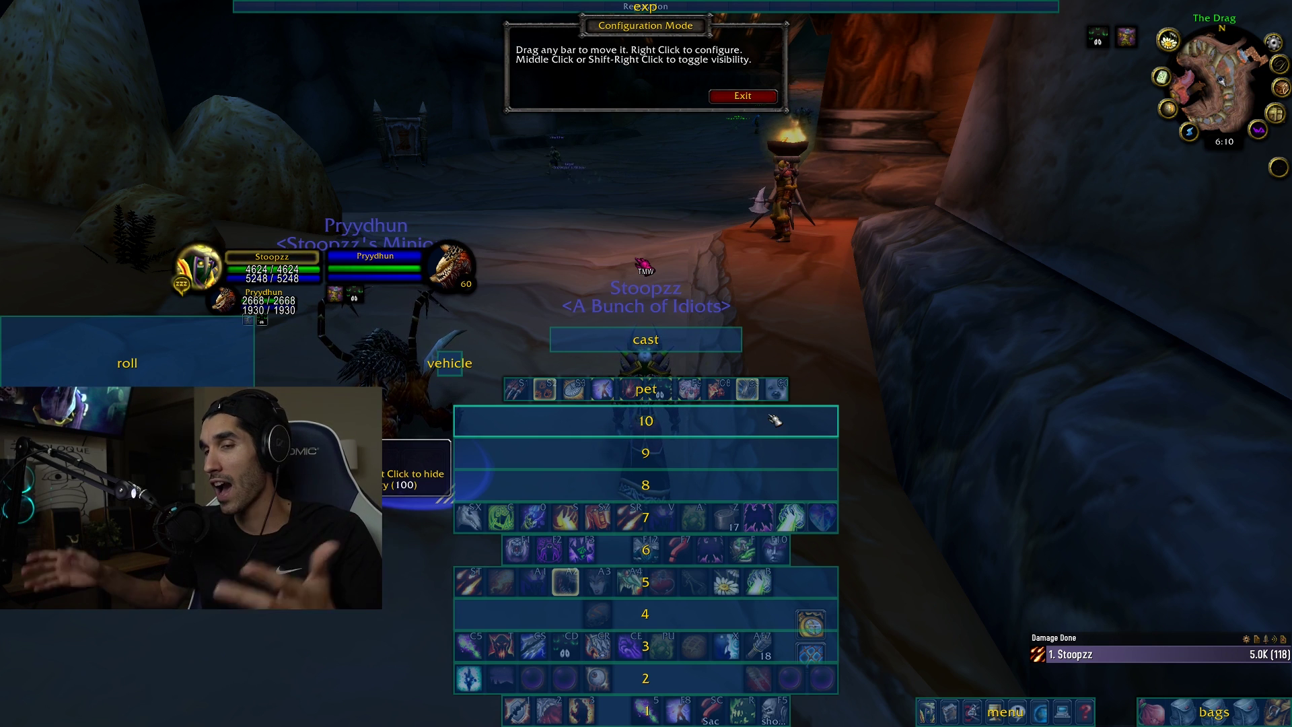
Move bars 10, 9 and 8 to the upper left of the screen.
left_click_drag(778, 424, 541, 134)
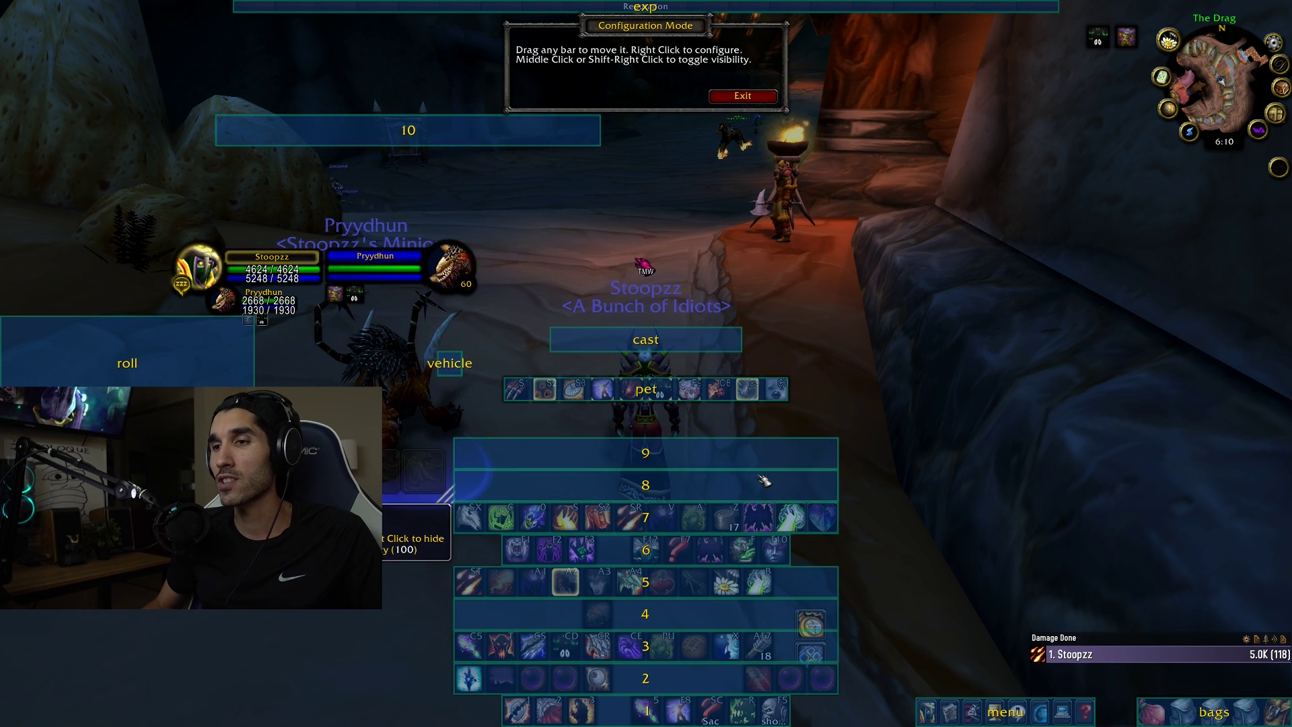
left_click_drag(743, 440, 516, 180)
left_click_drag(636, 484, 441, 193)
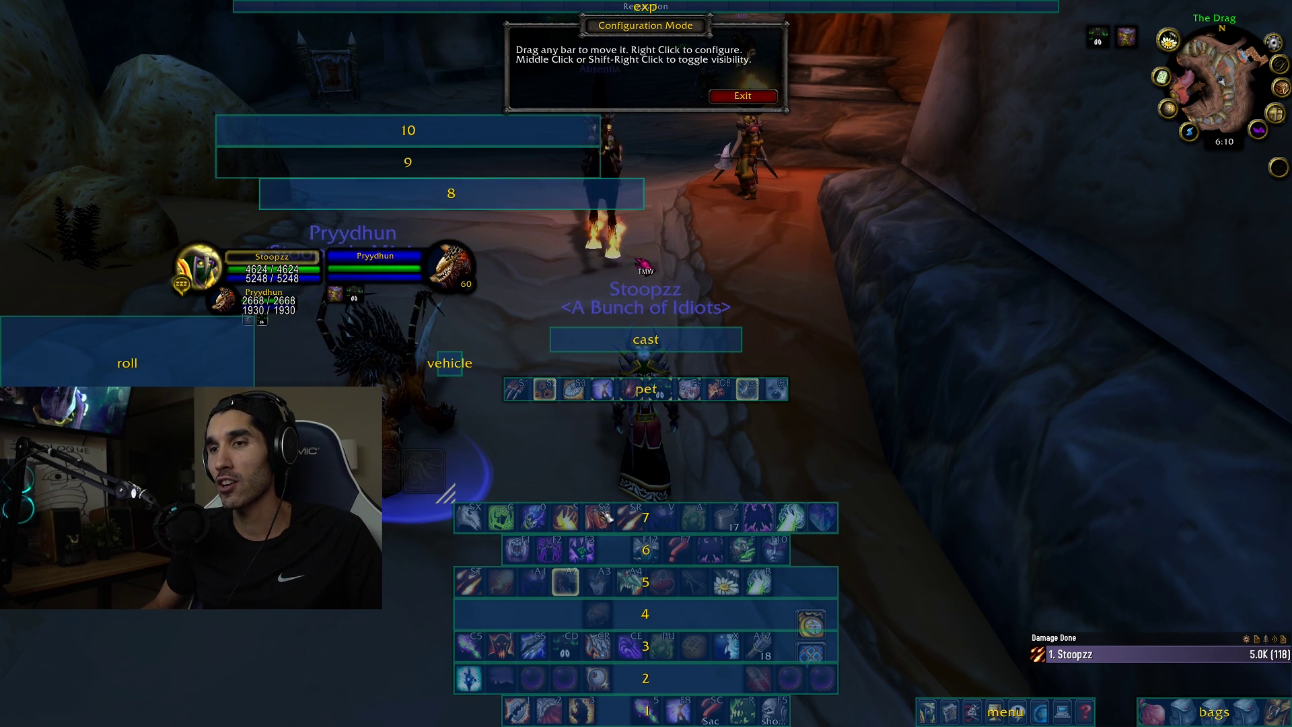
Move bars 7, 5, 1, pet, 6 and 3 to the right side of the screen.
left_click_drag(647, 524, 1035, 311)
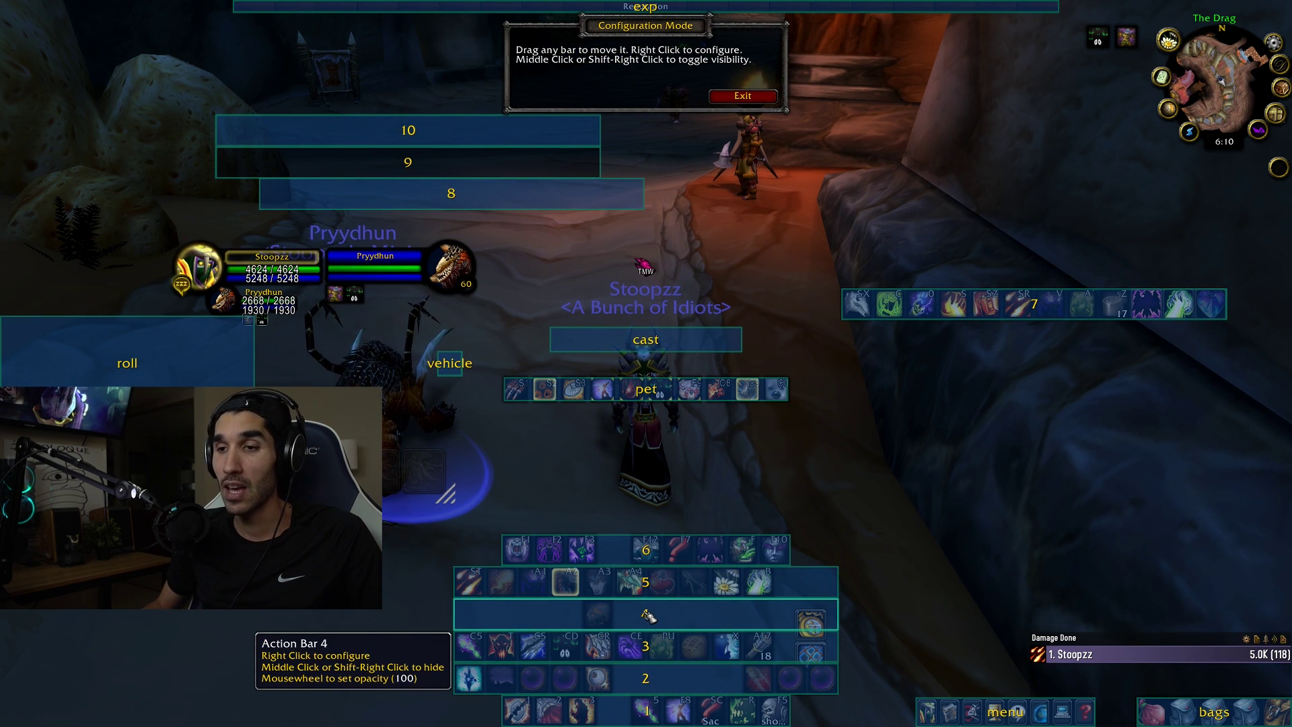
left_click_drag(640, 593, 1034, 382)
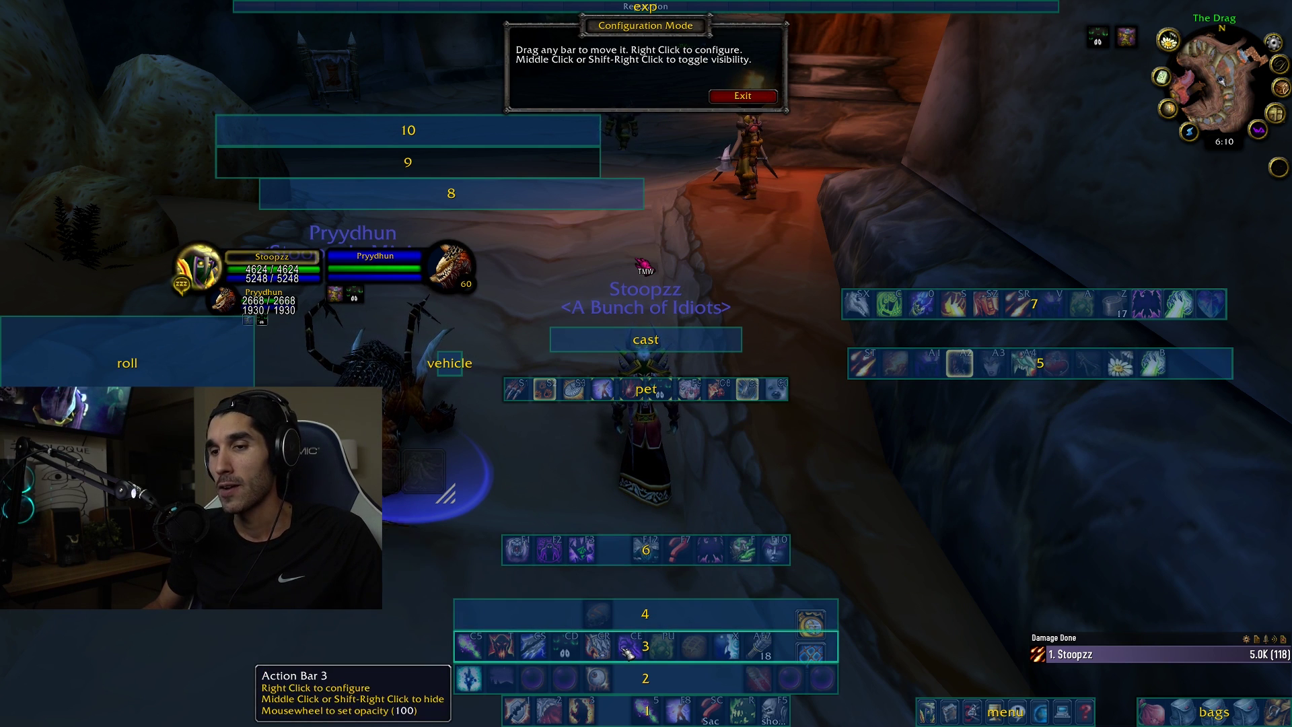
left_click_drag(645, 710, 953, 464)
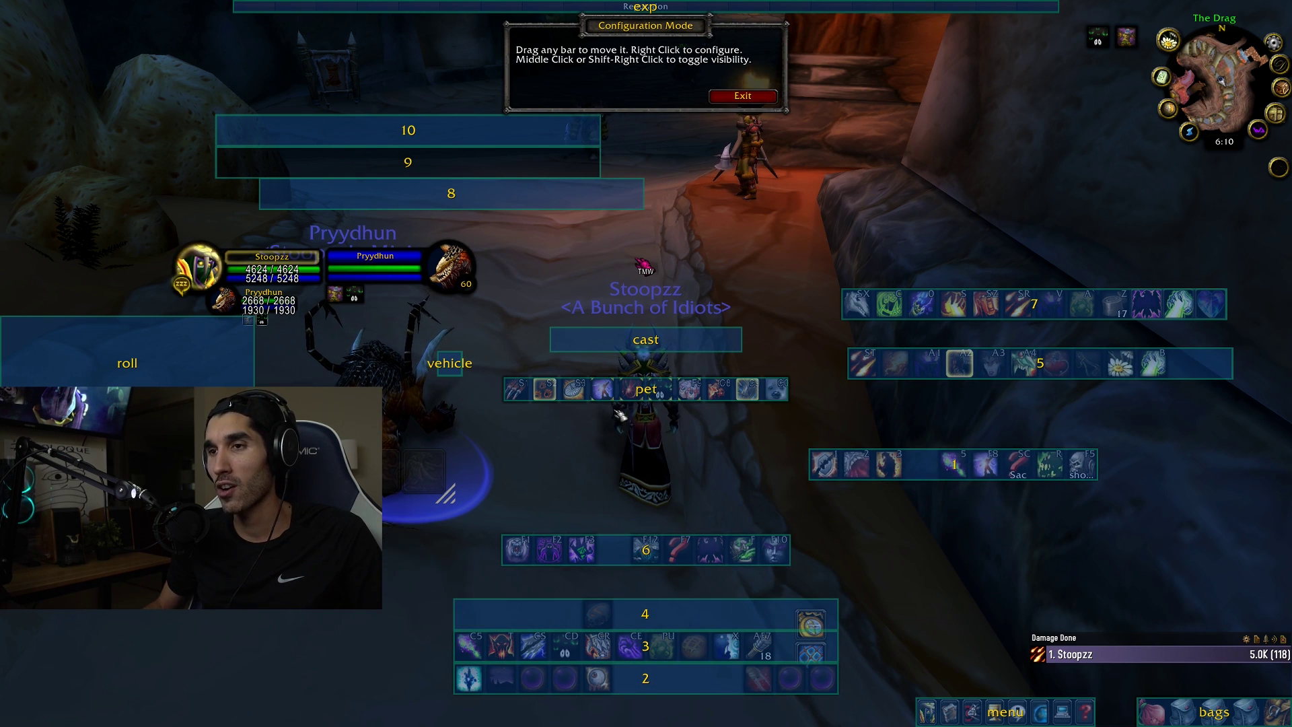
left_click_drag(619, 394, 928, 497)
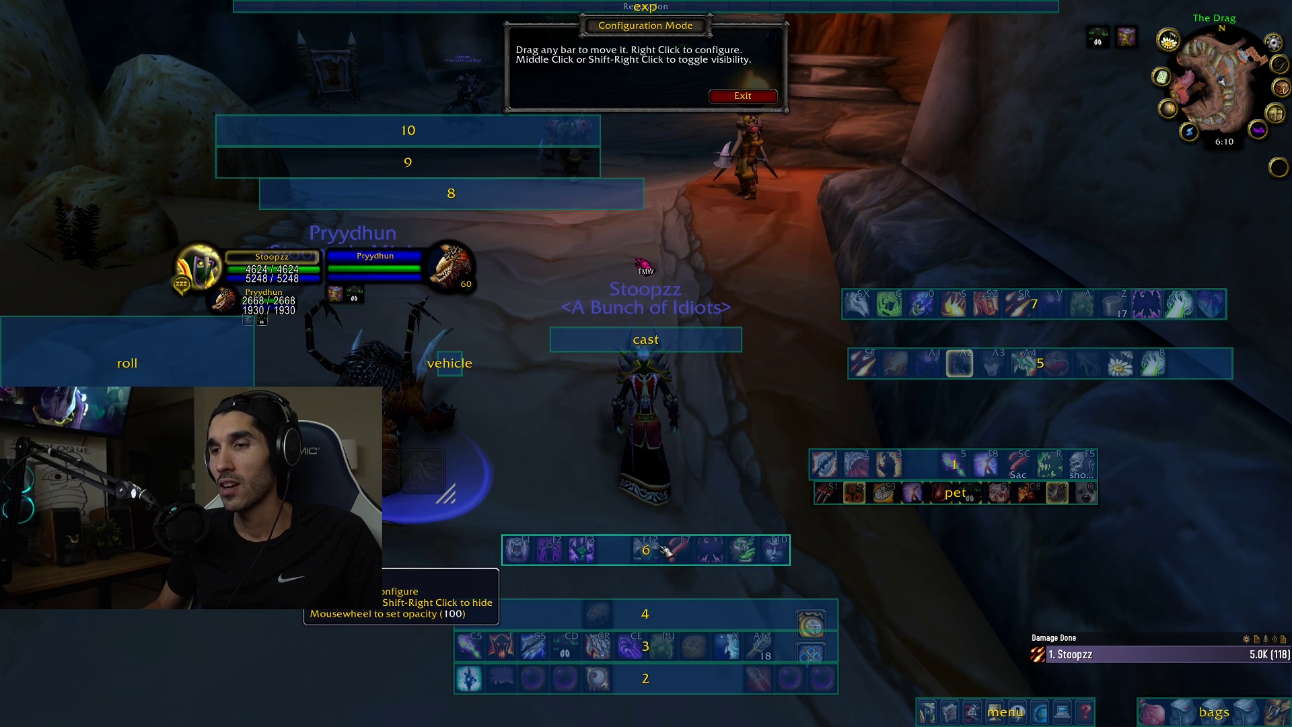
left_click_drag(666, 550, 941, 429)
left_click_drag(604, 646, 979, 527)
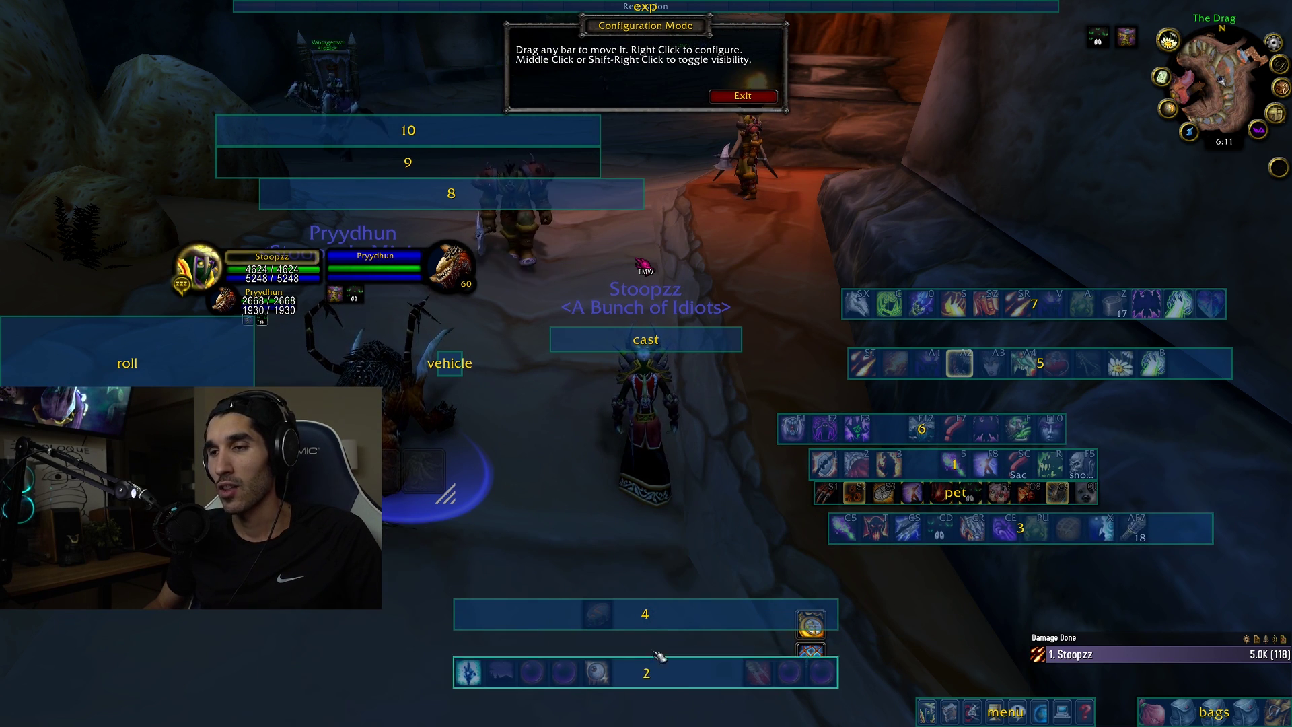
Add bars 2 and 4 to the upper-left stack and order it 4, 10, 9, 2, 8.
left_click_drag(659, 656, 384, 168)
left_click_drag(648, 617, 265, 70)
left_click_drag(404, 131, 284, 108)
left_click_drag(430, 151, 279, 98)
left_click_drag(401, 196, 155, 194)
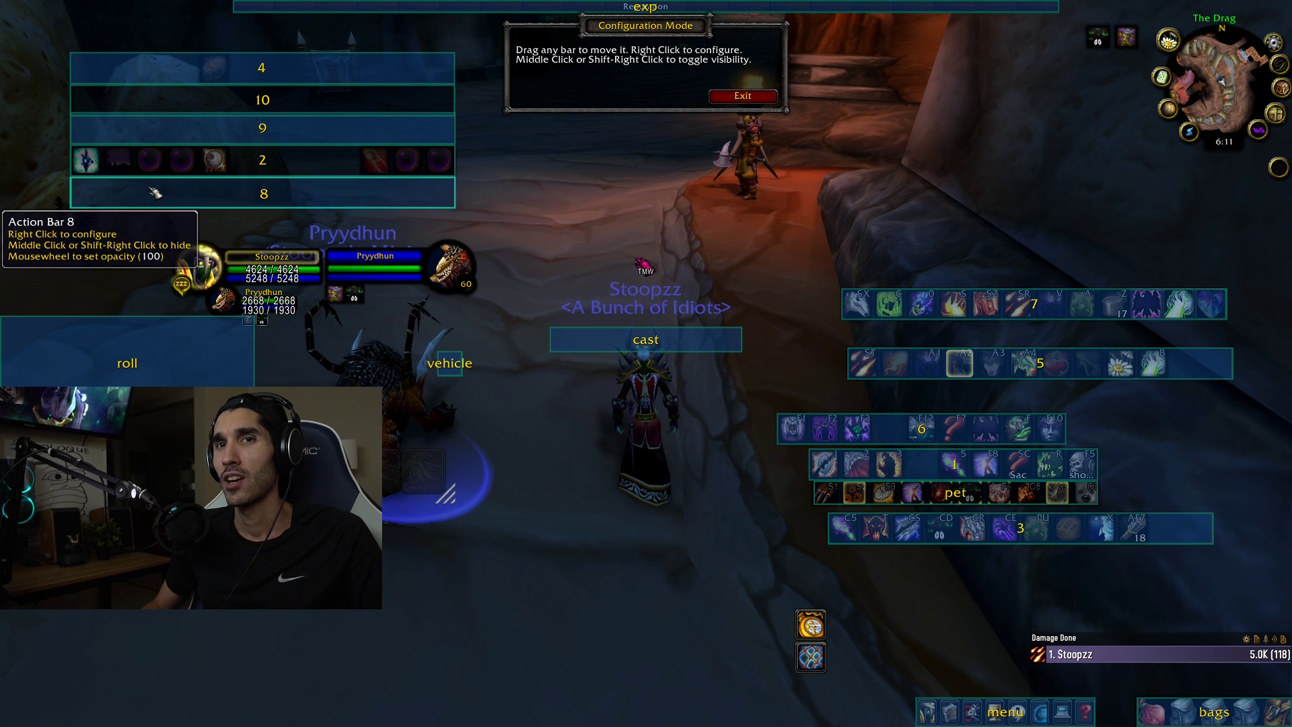
left_click_drag(302, 192, 296, 228)
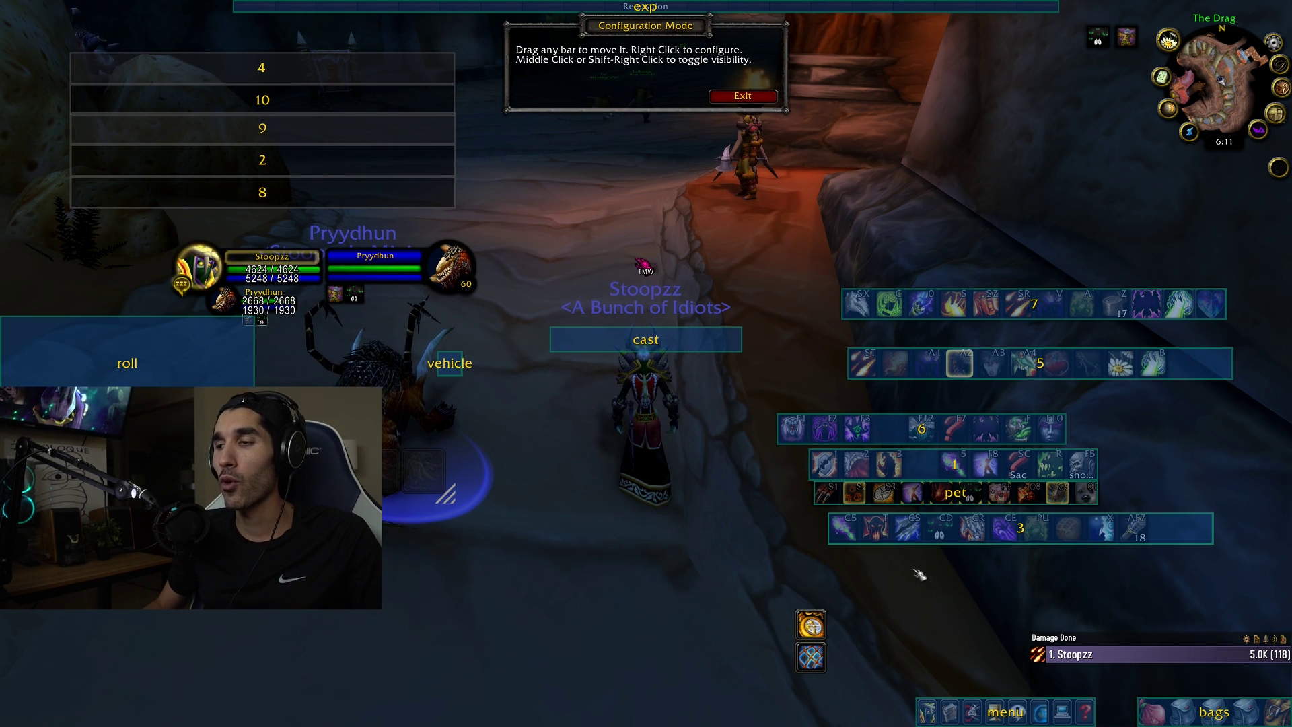
Shift the micro menu bar slightly right beside the bags and put bar 3 at bottom centre.
left_click_drag(1020, 717, 1062, 719)
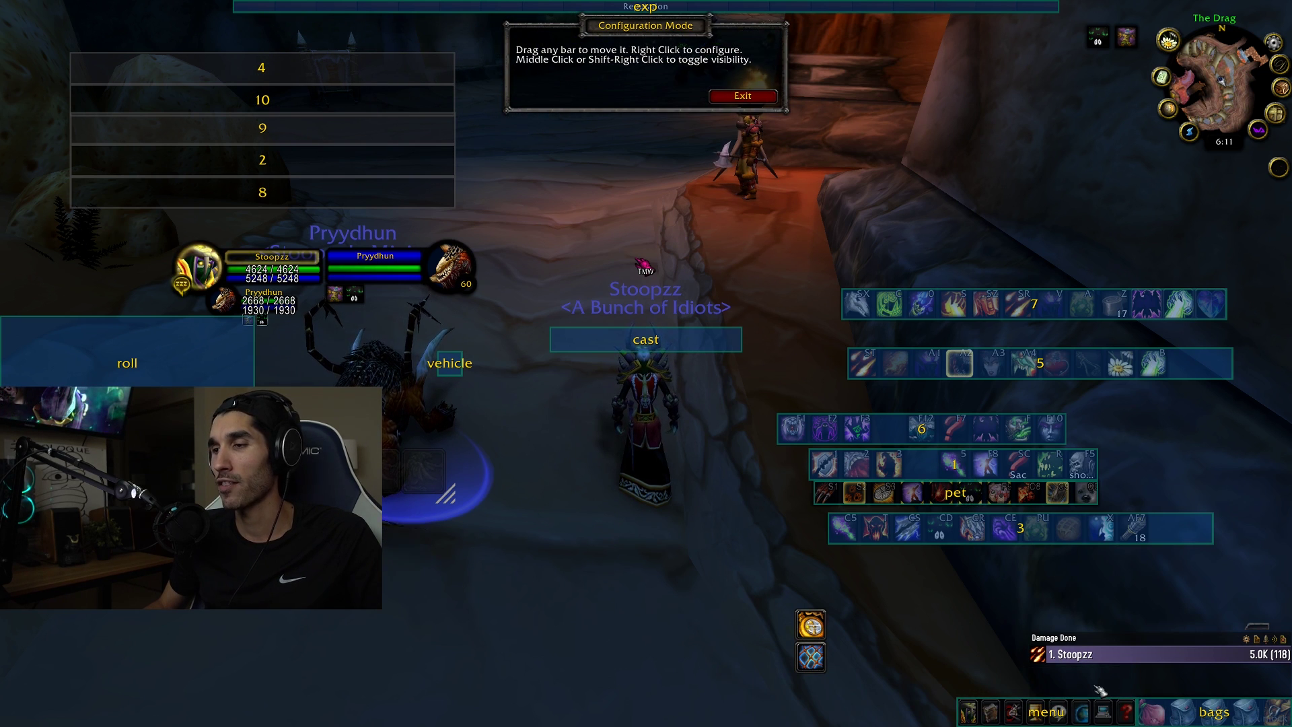
left_click_drag(946, 529, 538, 710)
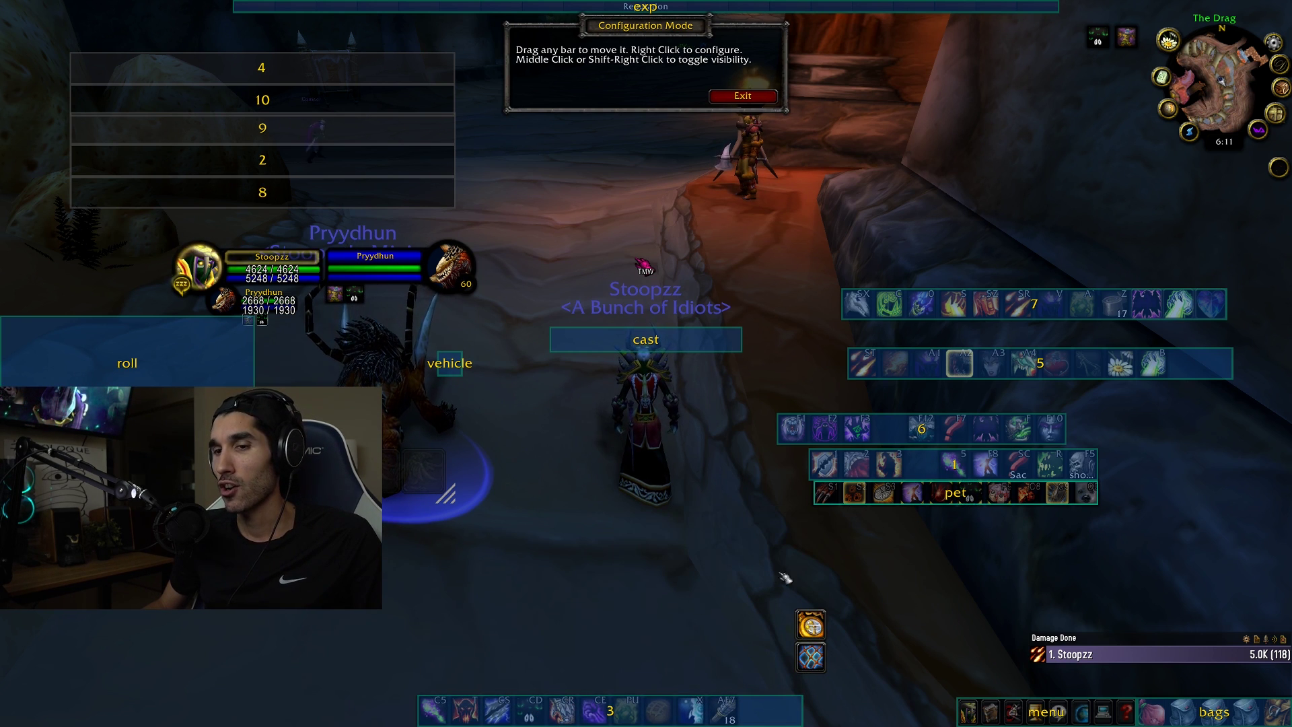
Put bar 3 under the minimap, bar 7 at bottom, bars 6 and 1 above it, pet bar right.
left_click_drag(619, 711, 991, 177)
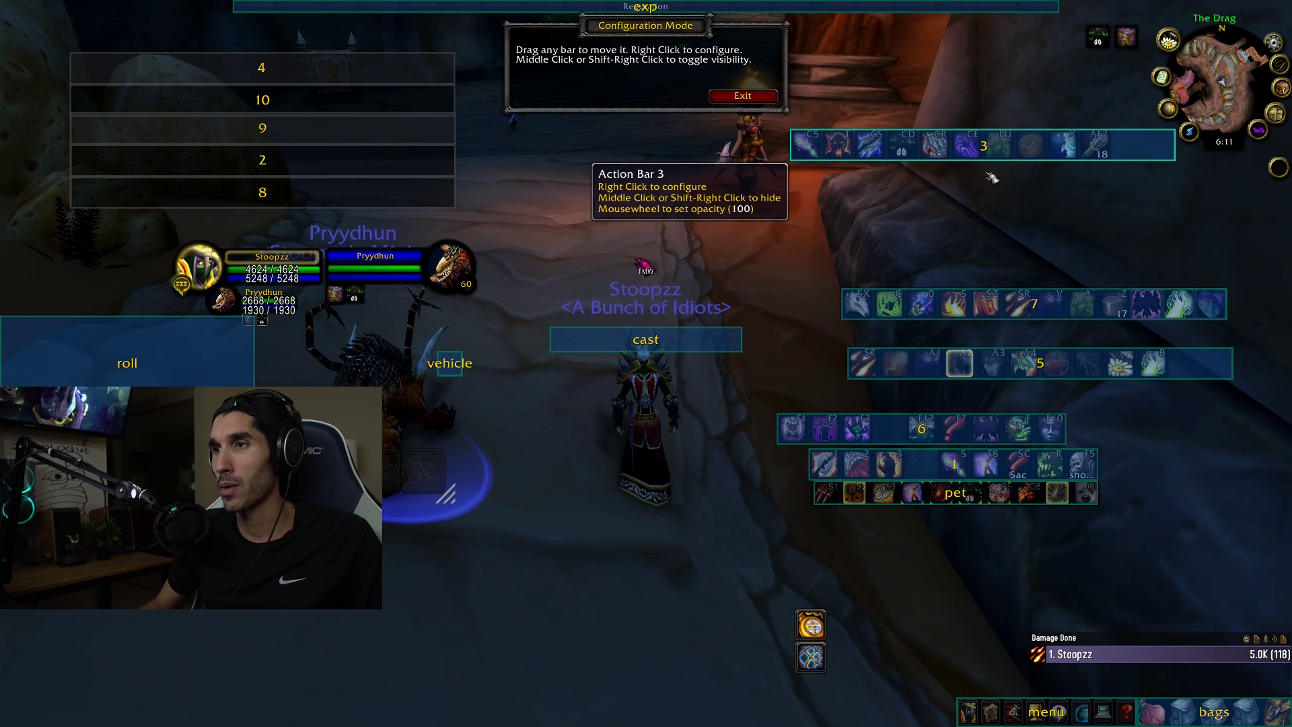
left_click_drag(947, 304, 516, 693)
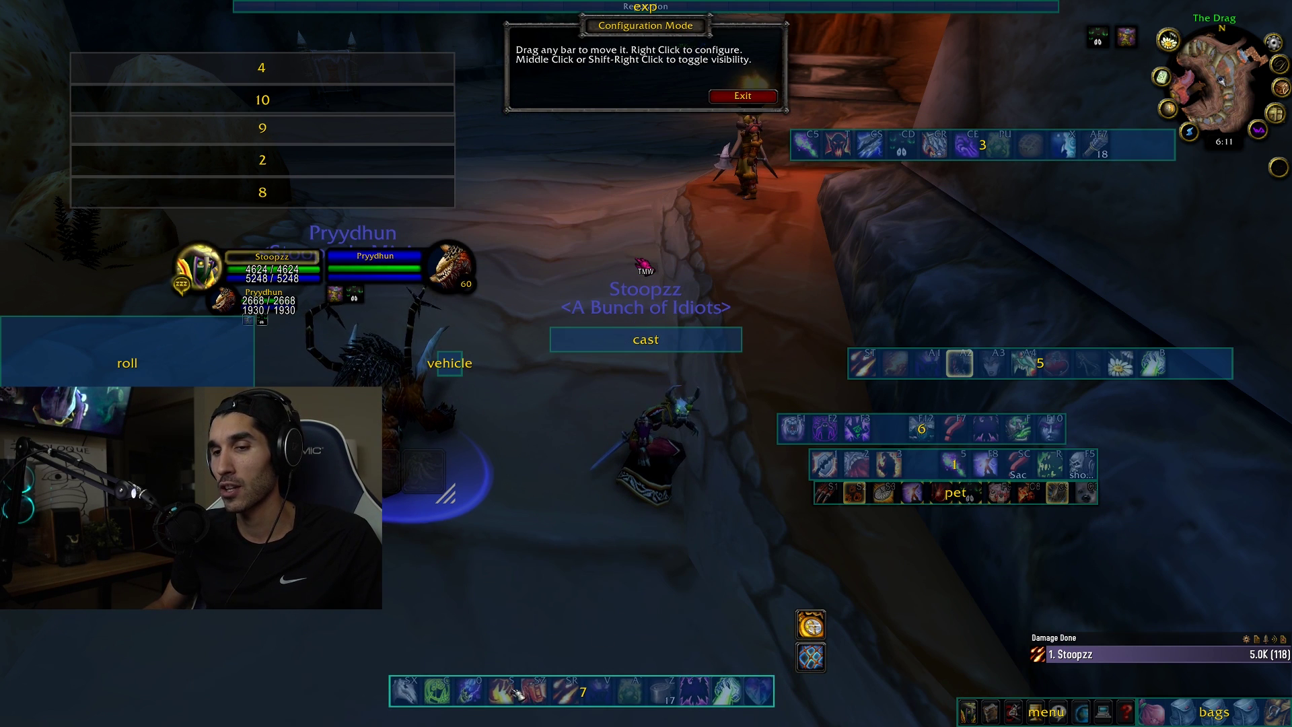
left_click_drag(856, 465, 832, 526)
left_click_drag(464, 588, 428, 634)
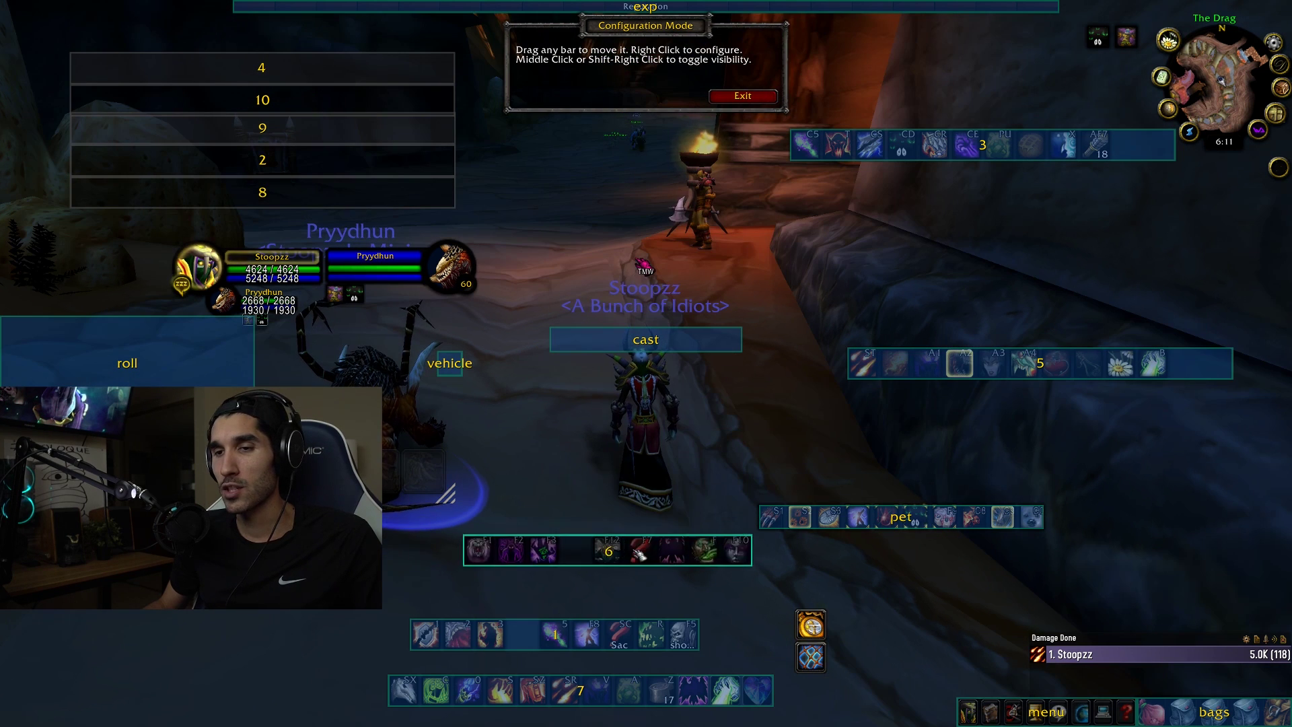
left_click_drag(895, 431, 585, 593)
left_click_drag(587, 639, 644, 628)
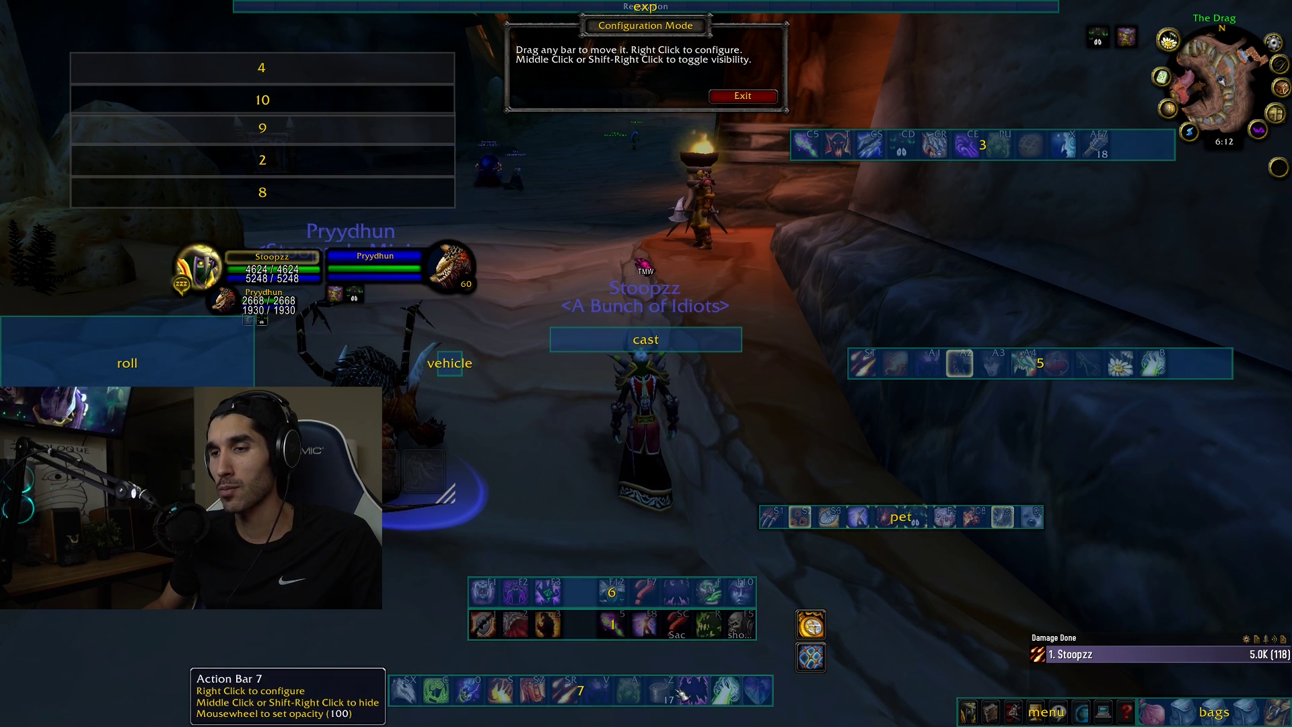
Shrink bars 6 and 7 with their size sliders so they match bar 1's width.
right_click(594, 607)
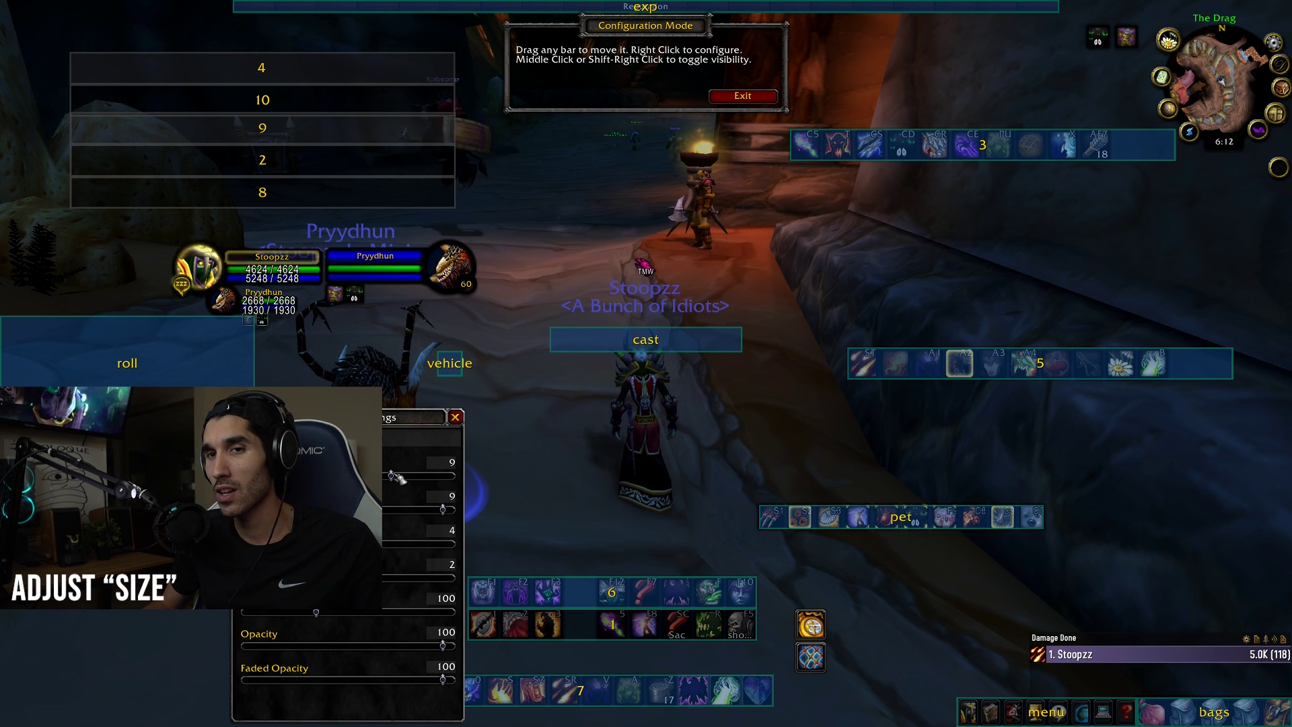
left_click_drag(397, 477, 449, 491)
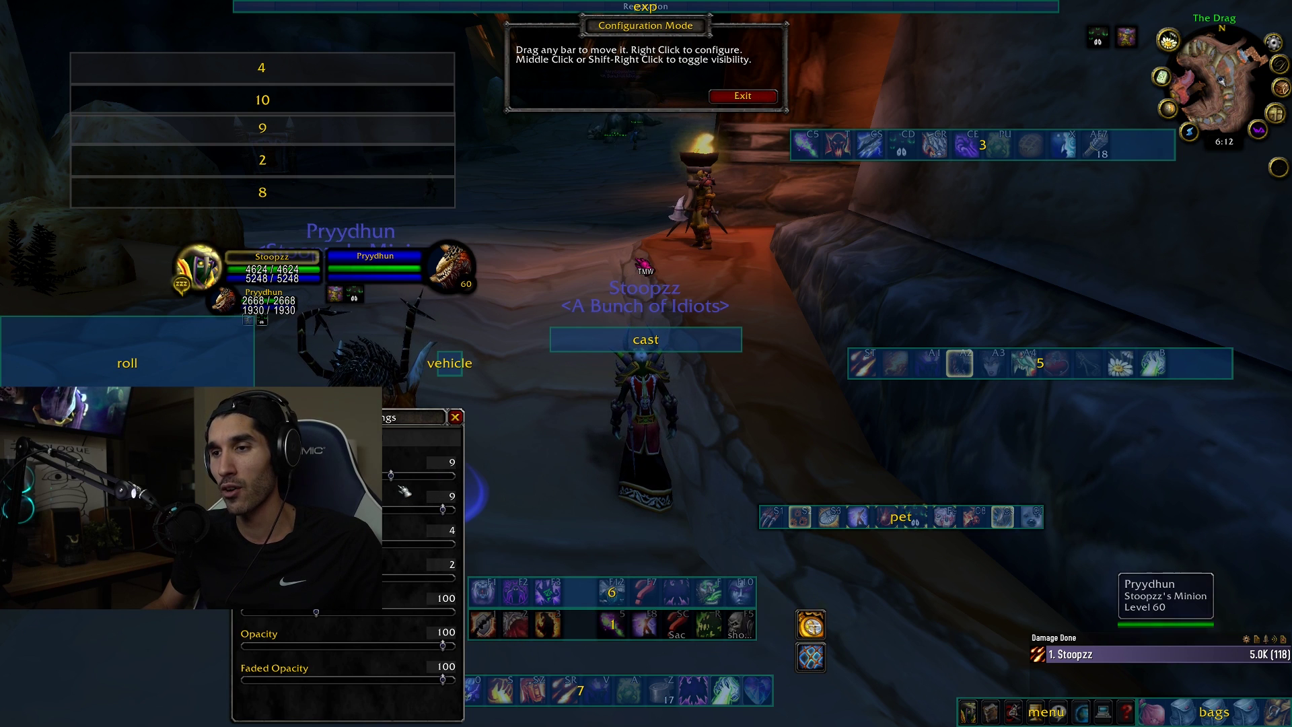
right_click(512, 690)
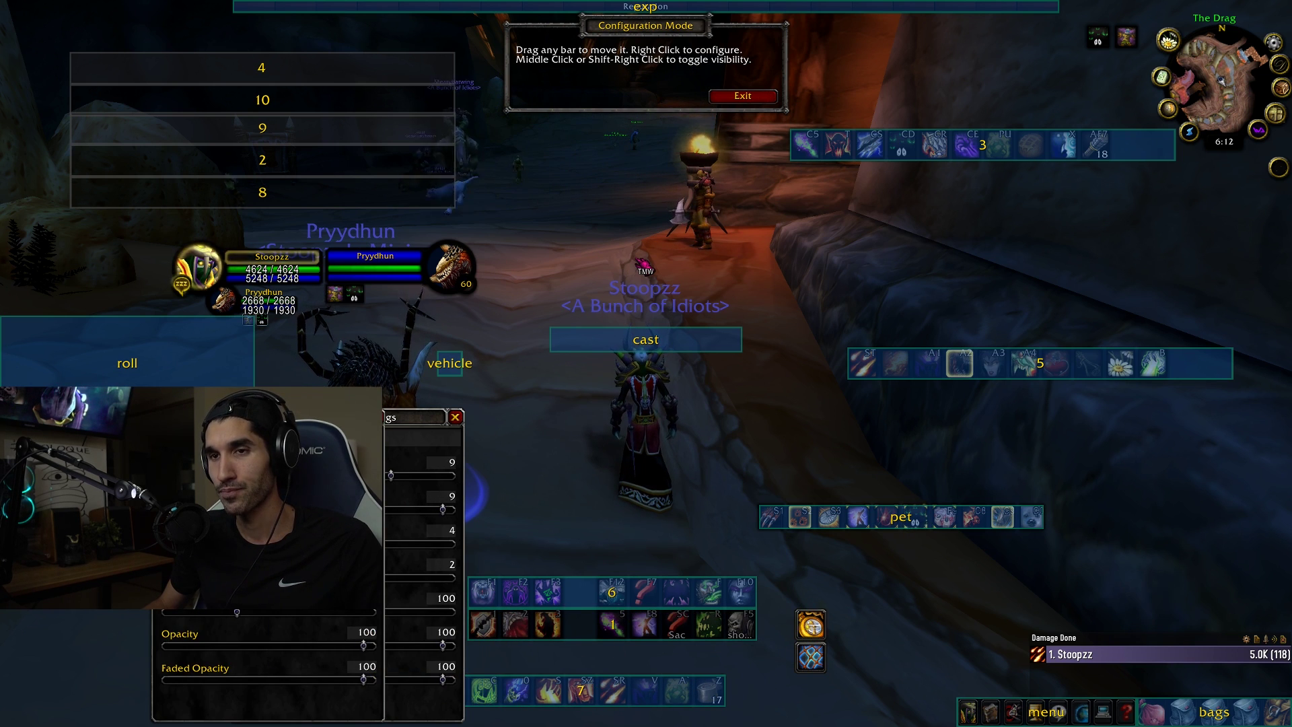
left_click_drag(309, 419, 388, 420)
left_click(455, 416)
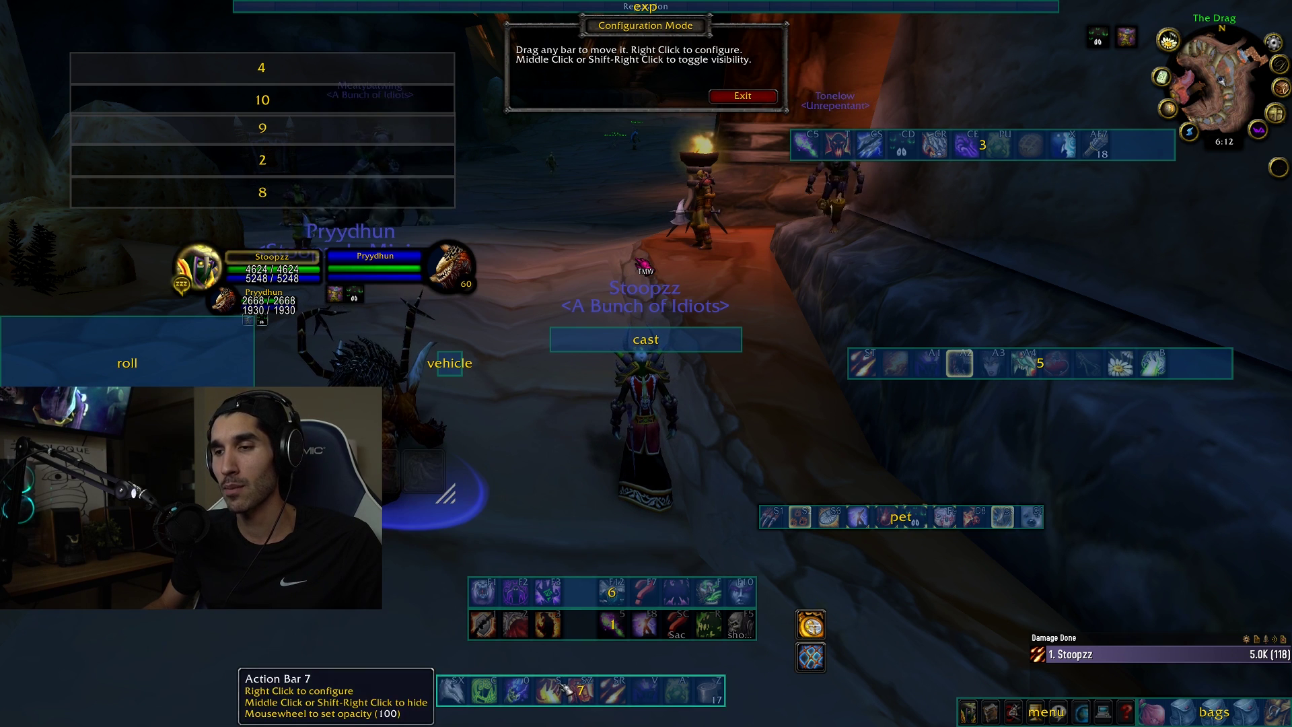